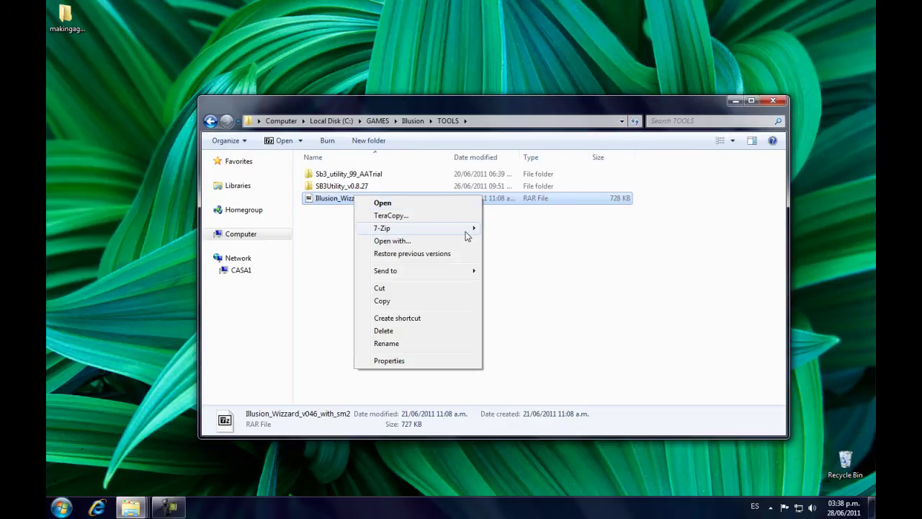
- Extract the Illusion_Wizzard_v046_with_sm2 archive into its own folder with 7-Zip, and delete the original RAR file
click(513, 269)
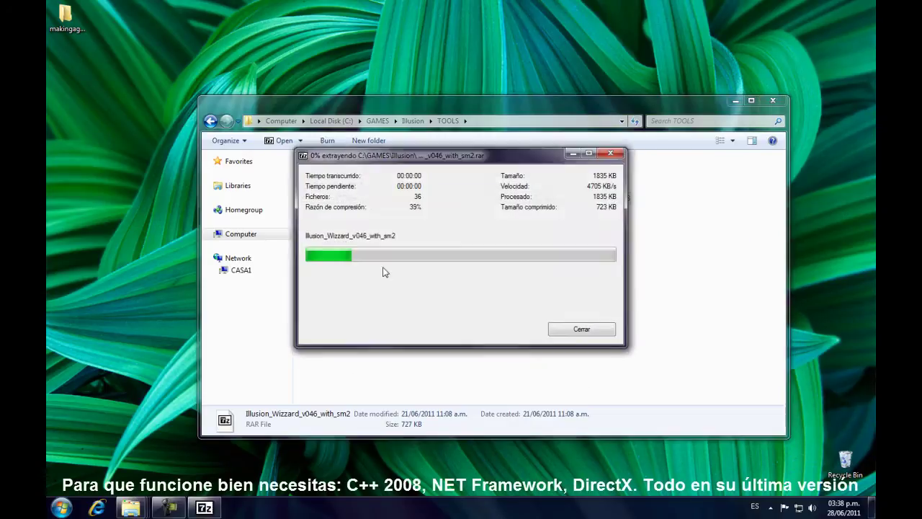
click(364, 231)
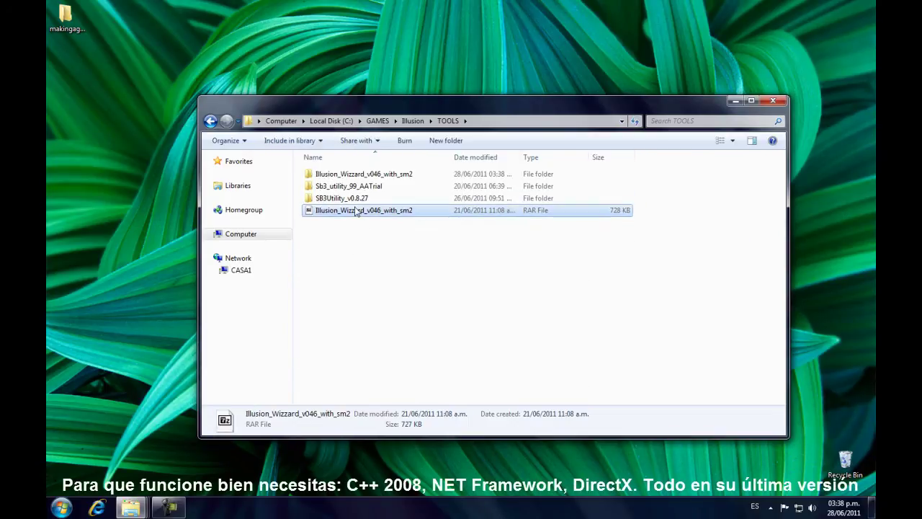
click(356, 210)
key(Delete)
key(Return)
- Launch Illusion_Wizzard from the inner extracted folder and start it for the game AG3
double_click(344, 178)
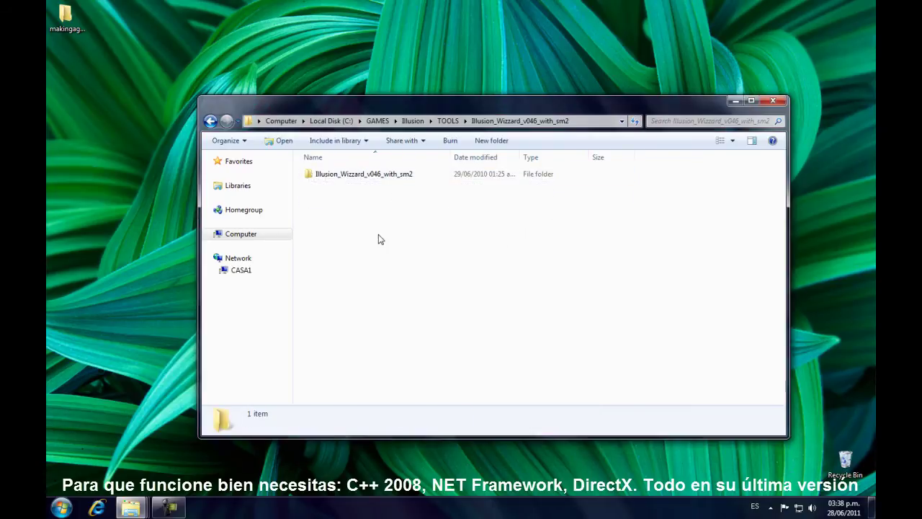
double_click(371, 181)
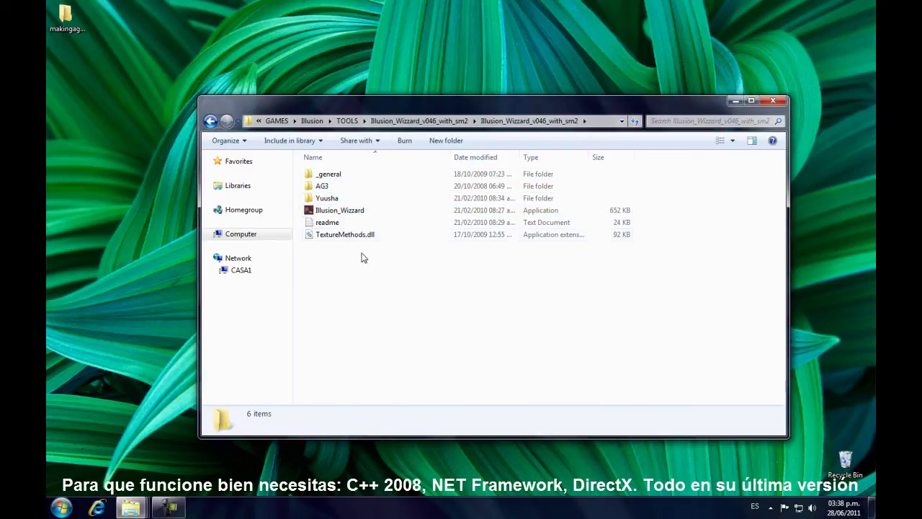
click(362, 214)
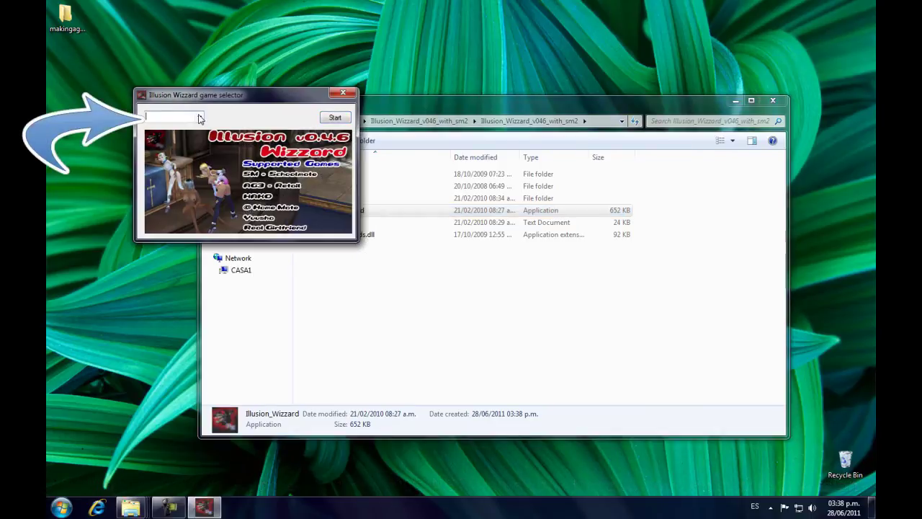
click(199, 117)
click(159, 133)
click(345, 119)
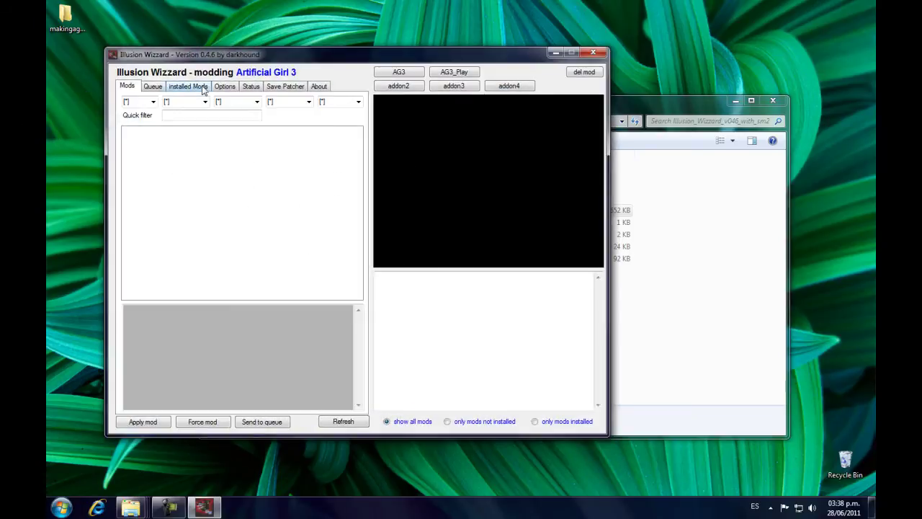
- Close Illusion Wizzard and open the mods folder inside its AG3 folder
click(594, 52)
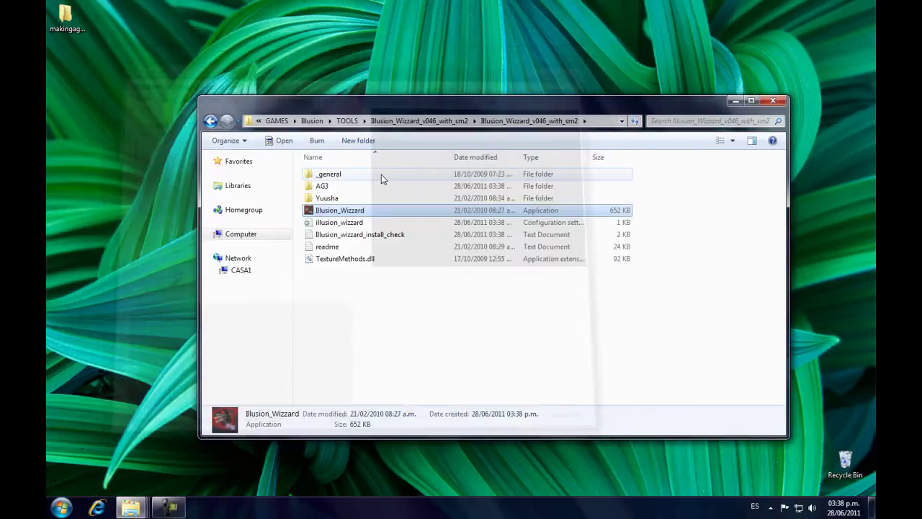
click(347, 189)
double_click(347, 188)
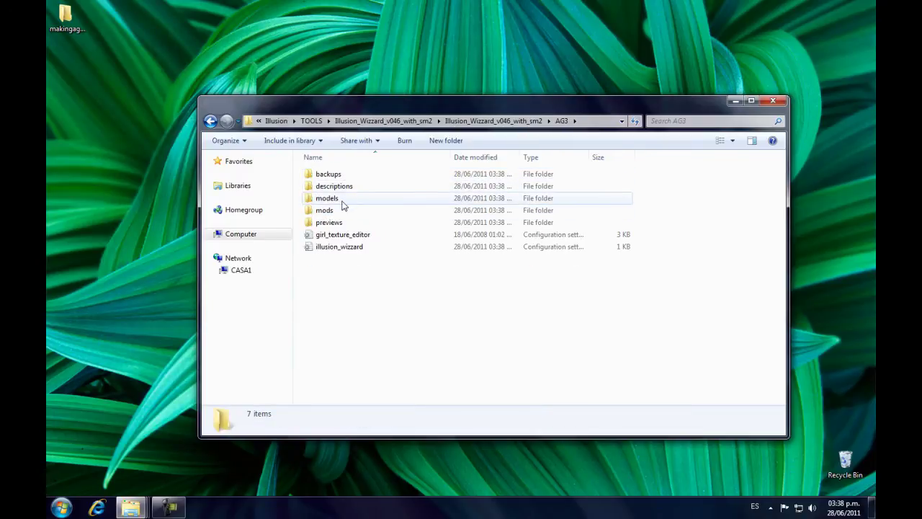
click(342, 210)
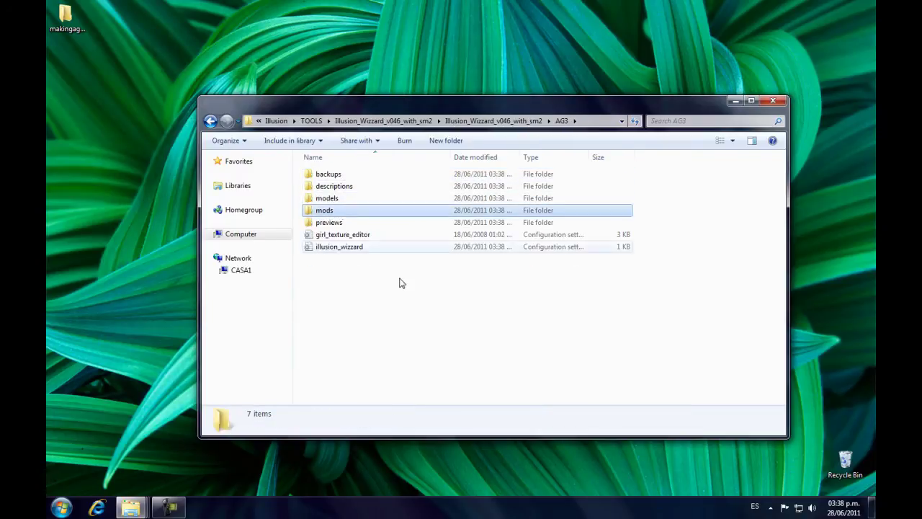
double_click(344, 211)
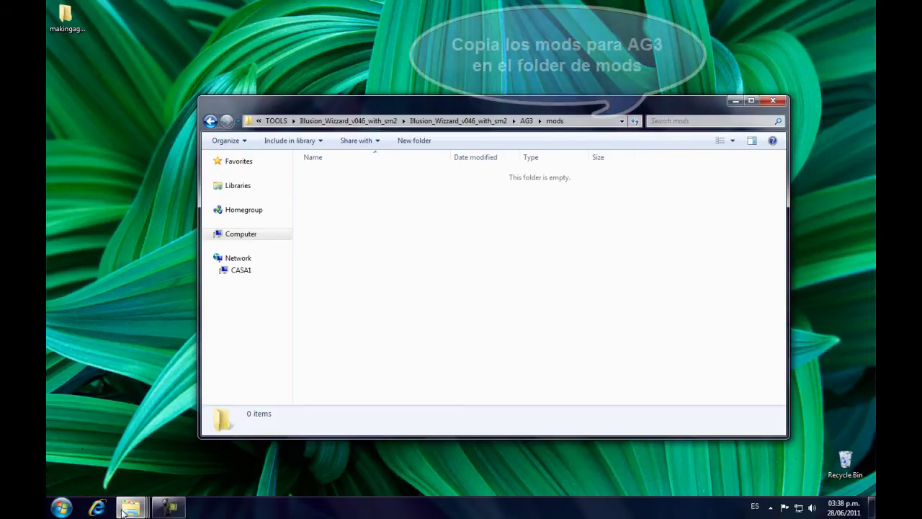
- Copy the four mod archives whose names contain [AG3] or [AG3+] from Downloads into the AG3 mods folder
mouse_move(130, 508)
click(256, 442)
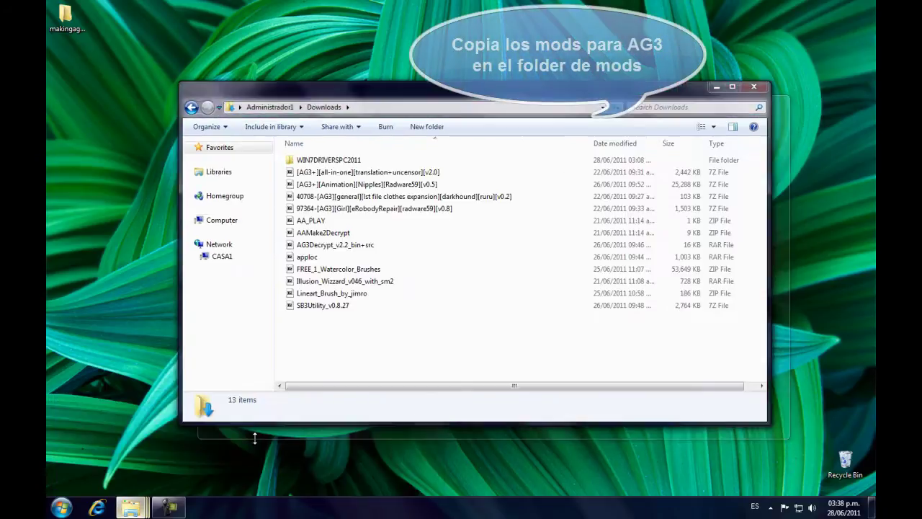
click(328, 173)
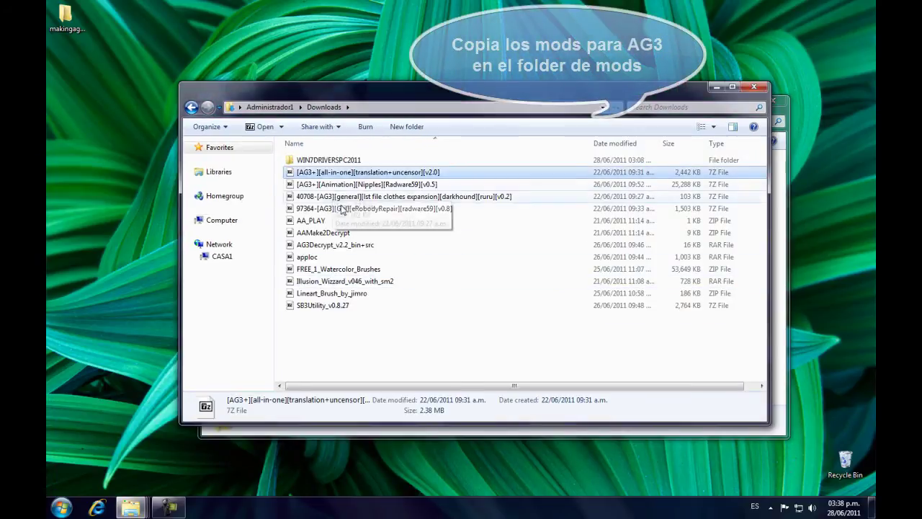
shift+click(342, 209)
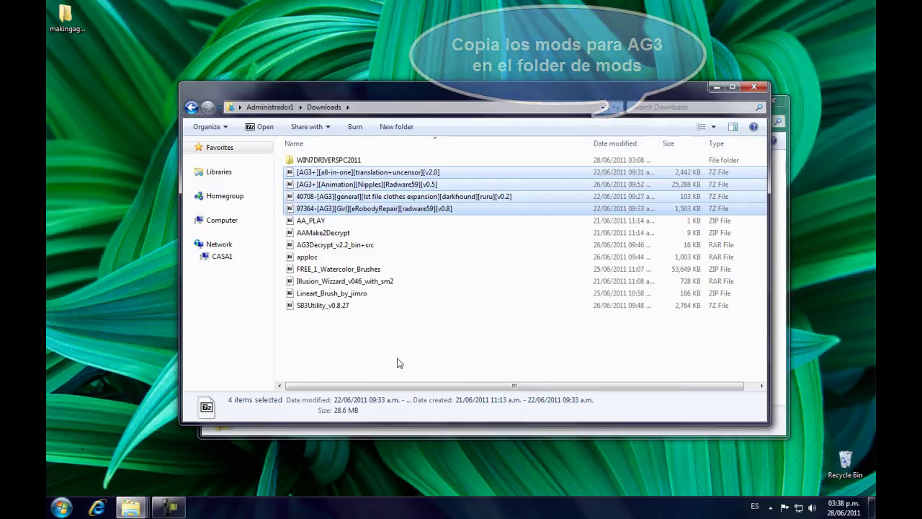
mouse_move(131, 507)
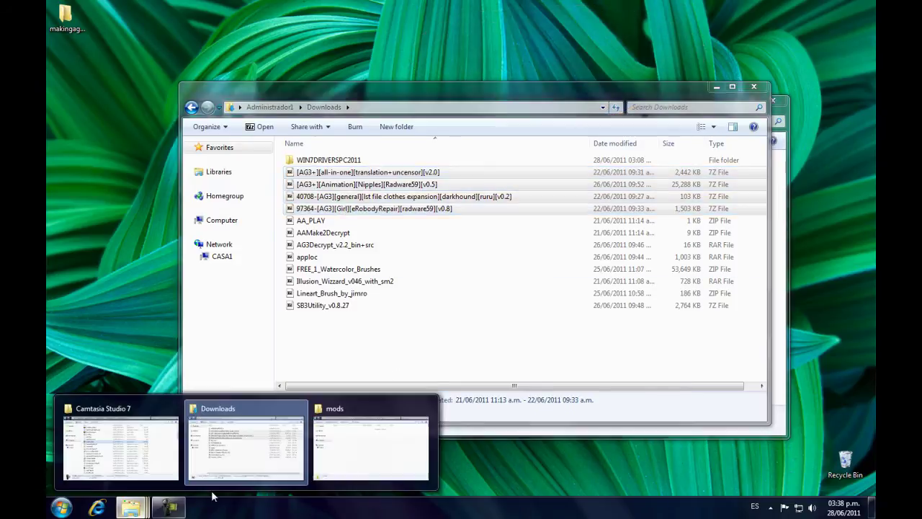
click(339, 448)
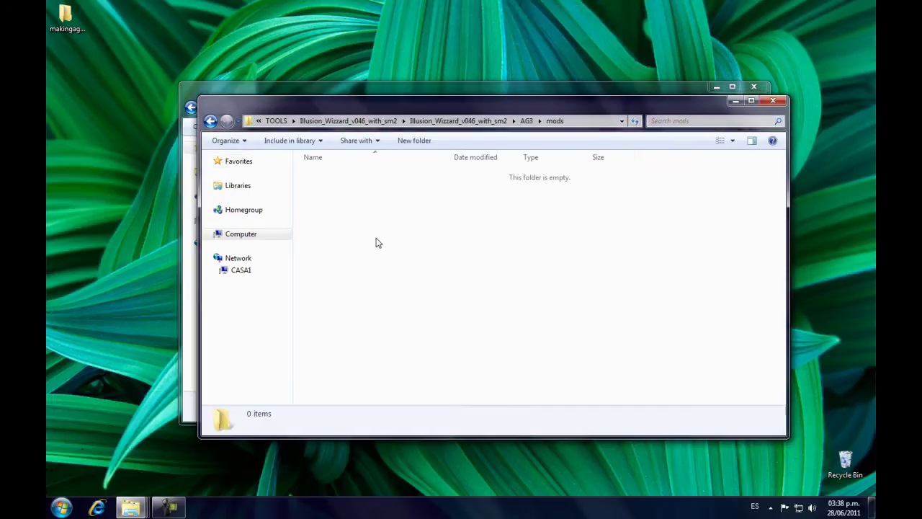
key(ctrl+v)
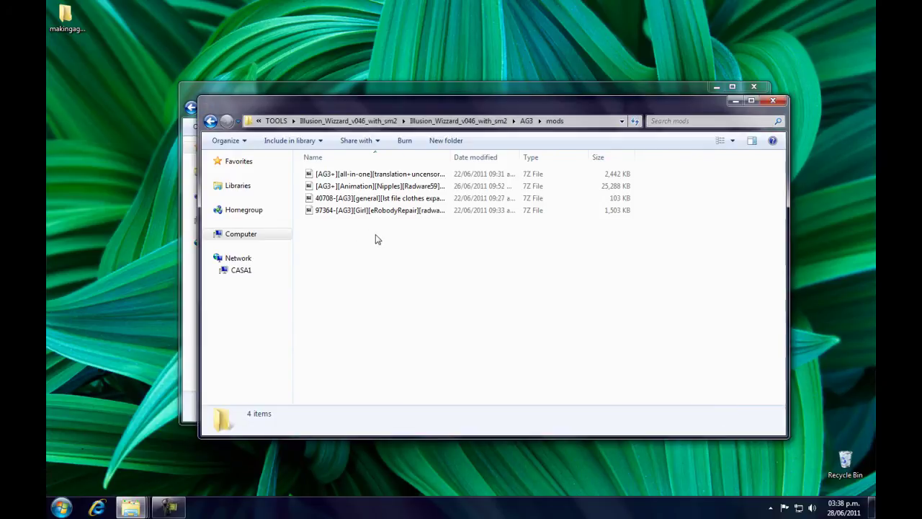
- Return to the Illusion_Wizzard program folder and relaunch the tool for Artificial Girl 3
key(BackSpace)
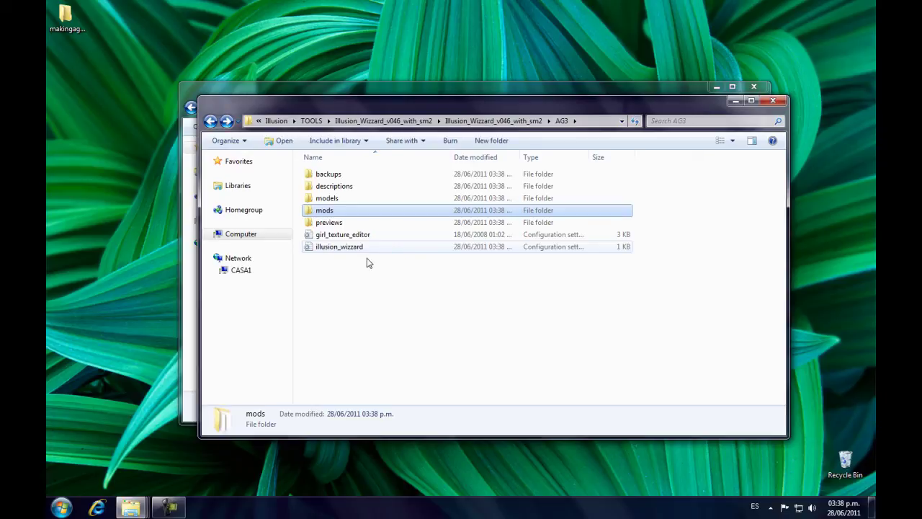
key(BackSpace)
key(Down)
key(Down)
key(Return)
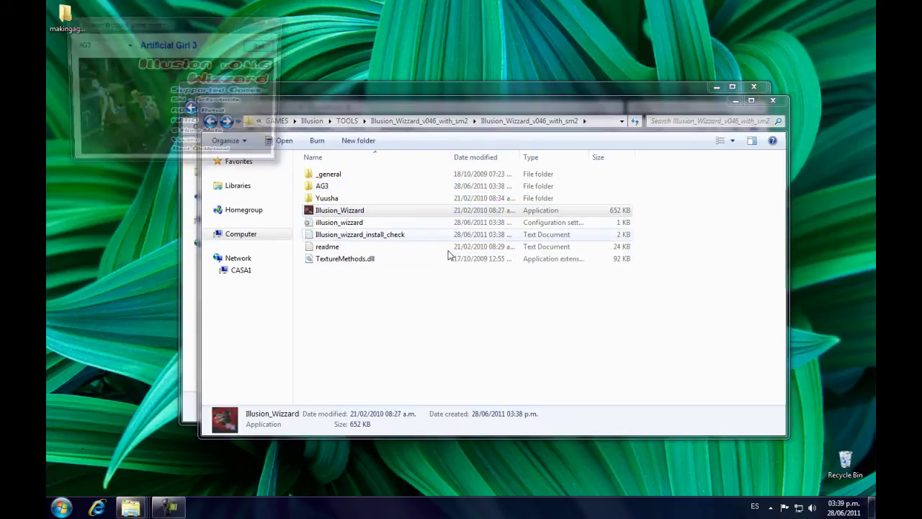
click(263, 44)
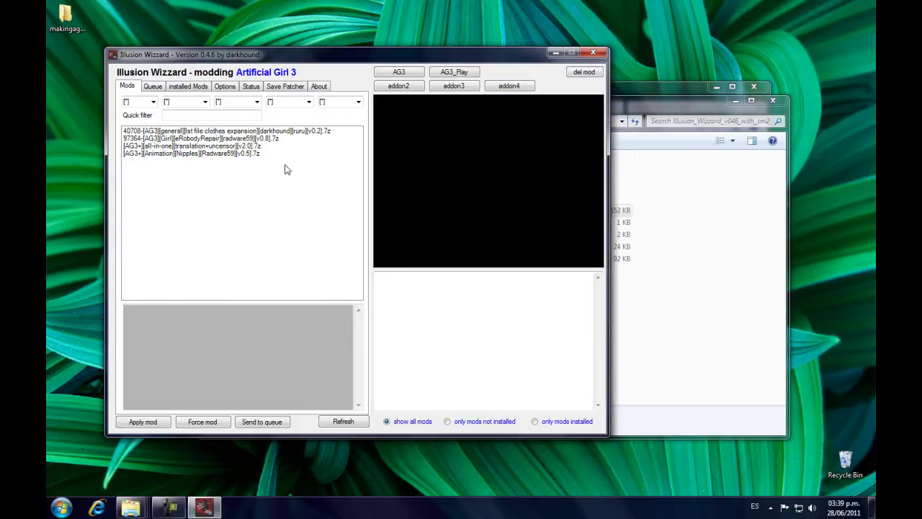
- Check the preview of the lst file clothes expansion mod, and view the queued and installed mods
click(302, 132)
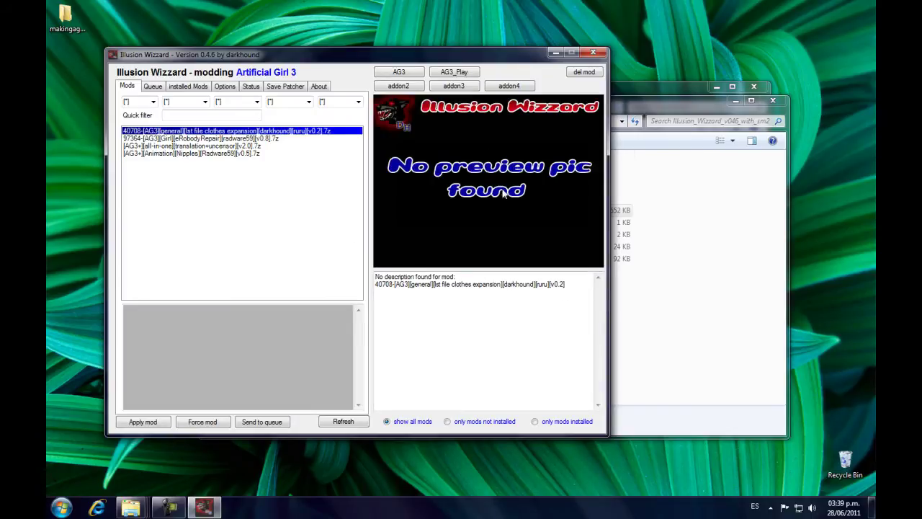
click(160, 87)
click(196, 89)
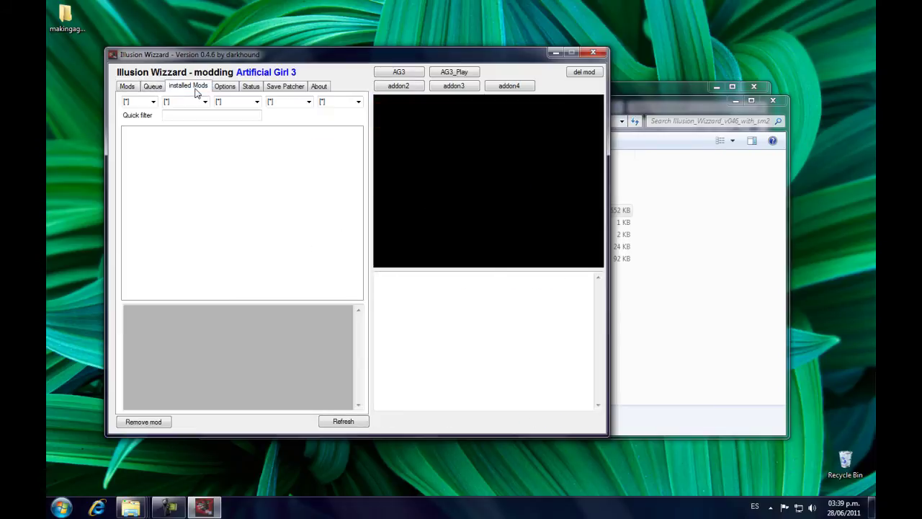
- In the options, specify the AG3 folder manually as C:\GAMES\Illusion\AG3
click(224, 87)
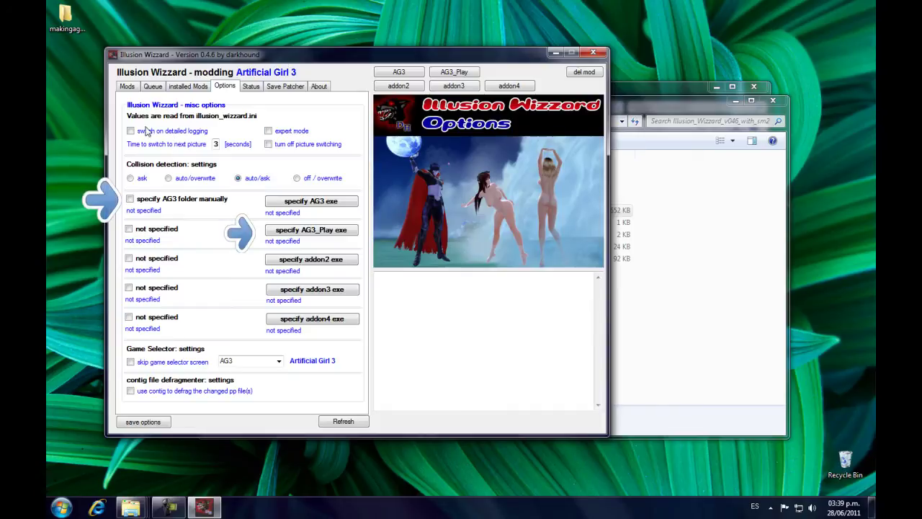
click(196, 202)
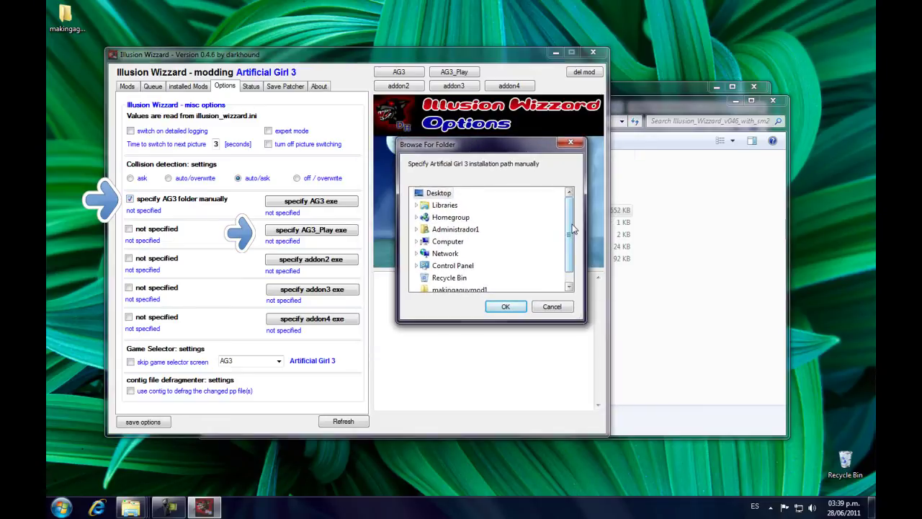
double_click(448, 242)
double_click(459, 253)
scroll(461, 269, down, 1)
double_click(461, 266)
double_click(461, 286)
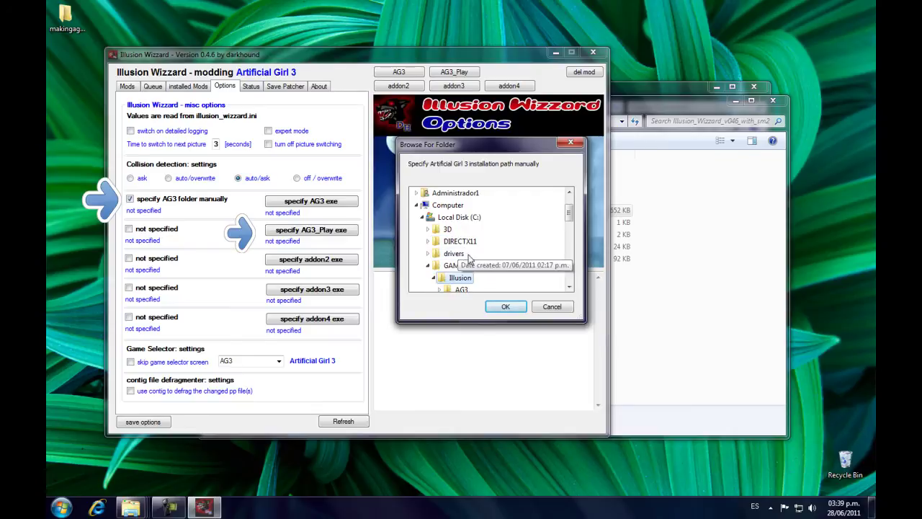
scroll(468, 263, down, 1)
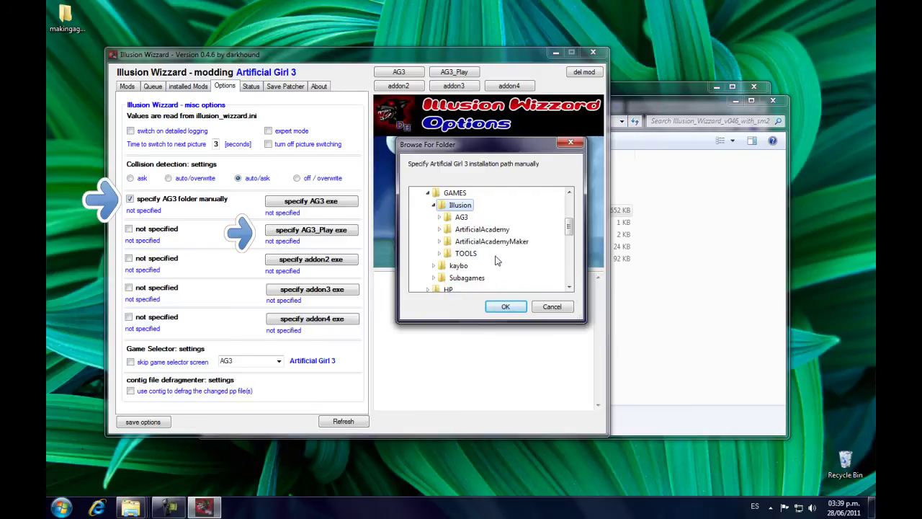
double_click(461, 217)
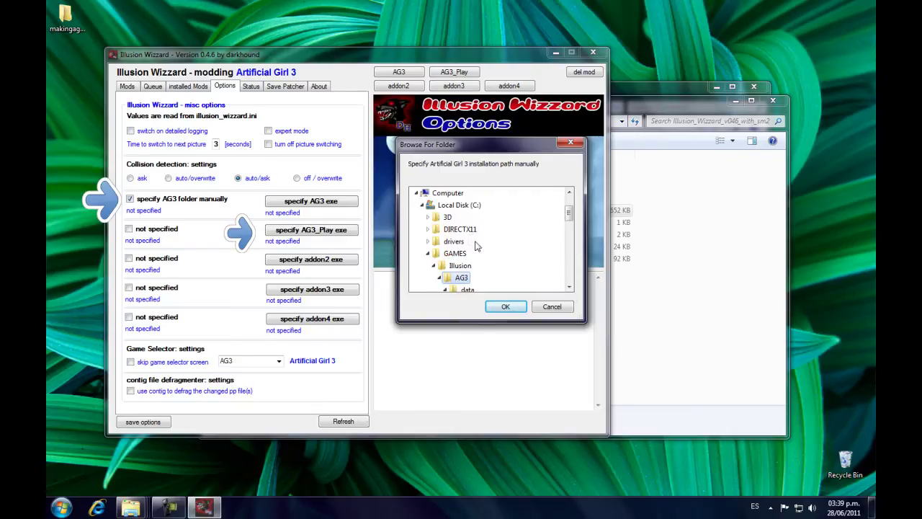
click(506, 307)
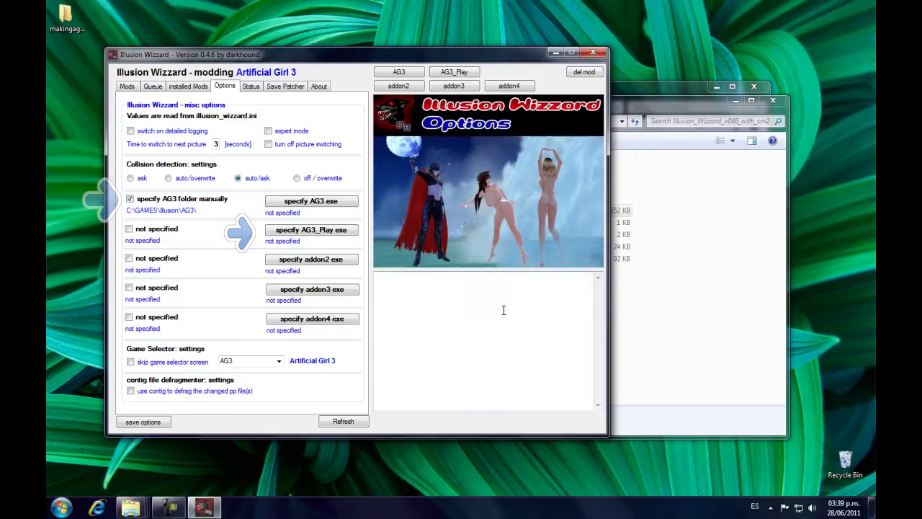
- Specify AG3_Play from the AG3 game folder as the AG3_Play executable
click(277, 236)
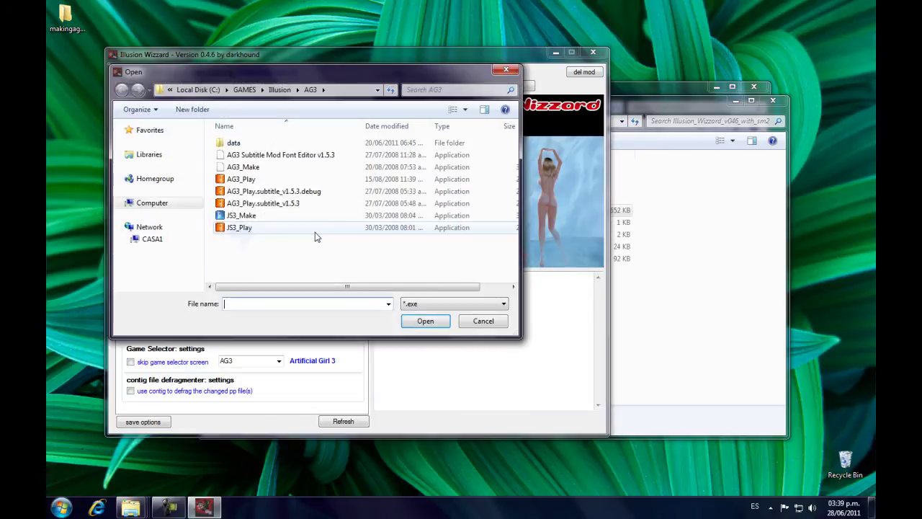
click(272, 179)
click(433, 321)
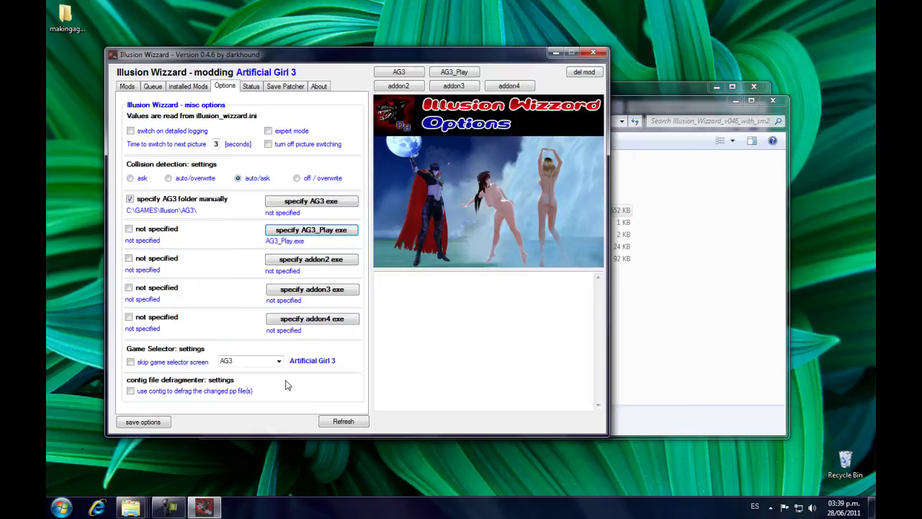
- Check the installation and tool availability status, and inspect the executables in the _general\tools folder
click(251, 86)
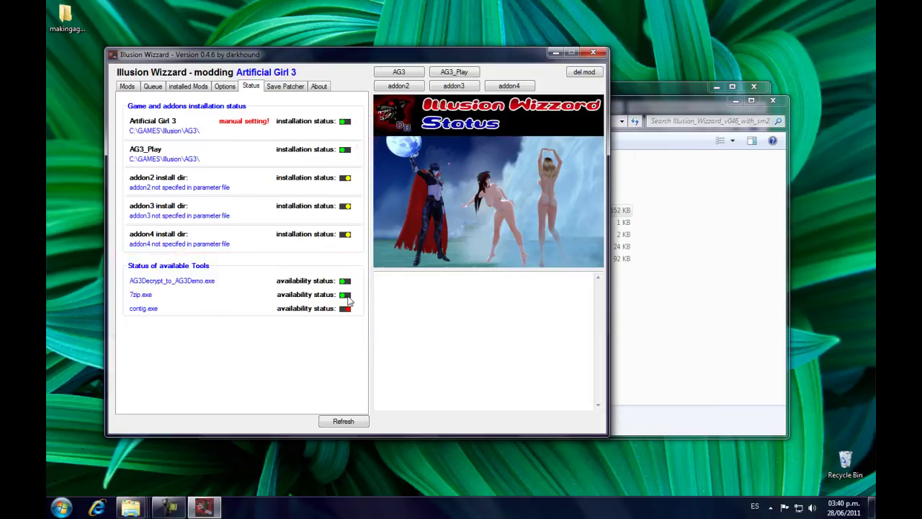
click(677, 289)
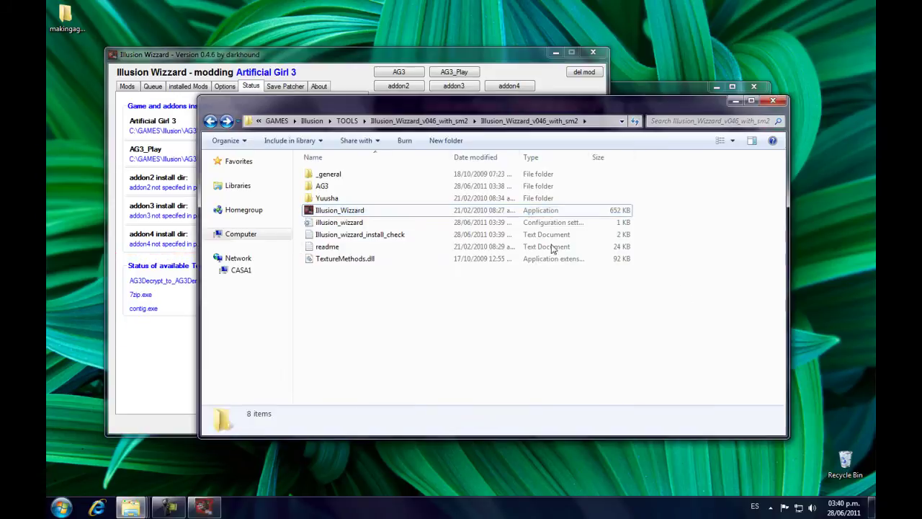
double_click(348, 178)
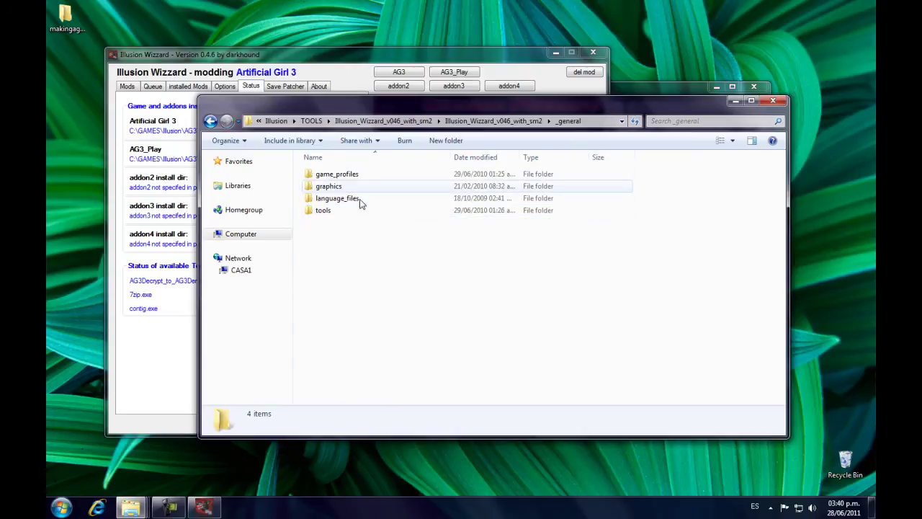
click(345, 211)
double_click(344, 210)
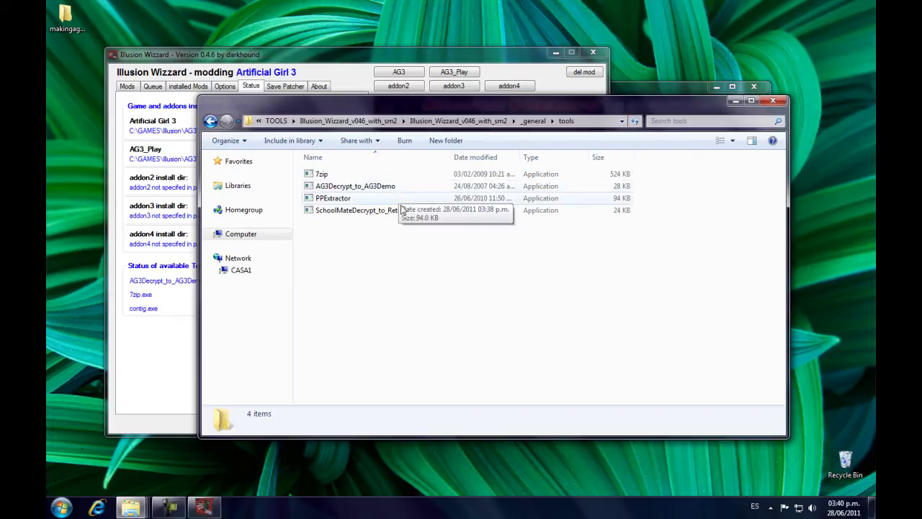
key(BackSpace)
key(BackSpace)
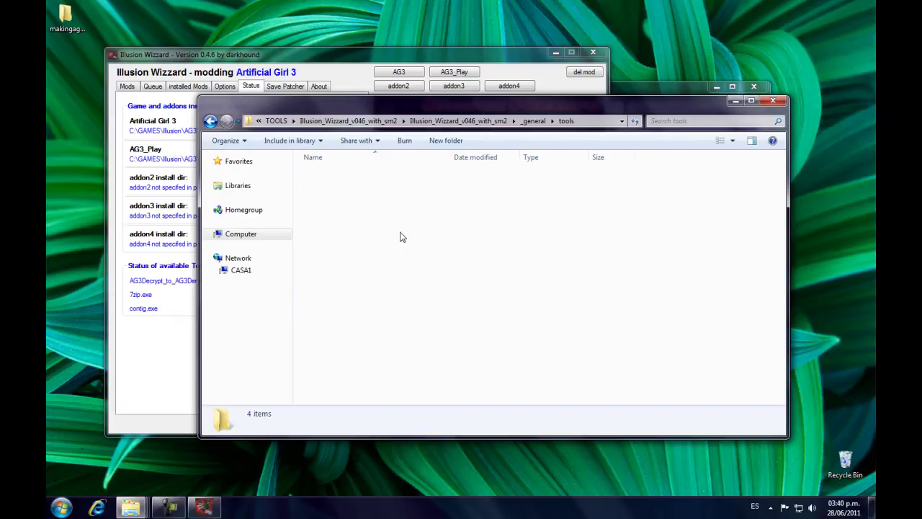
- Return to Illusion Wizzard and view the girl profiles listed in the Save Patcher
click(335, 67)
click(285, 86)
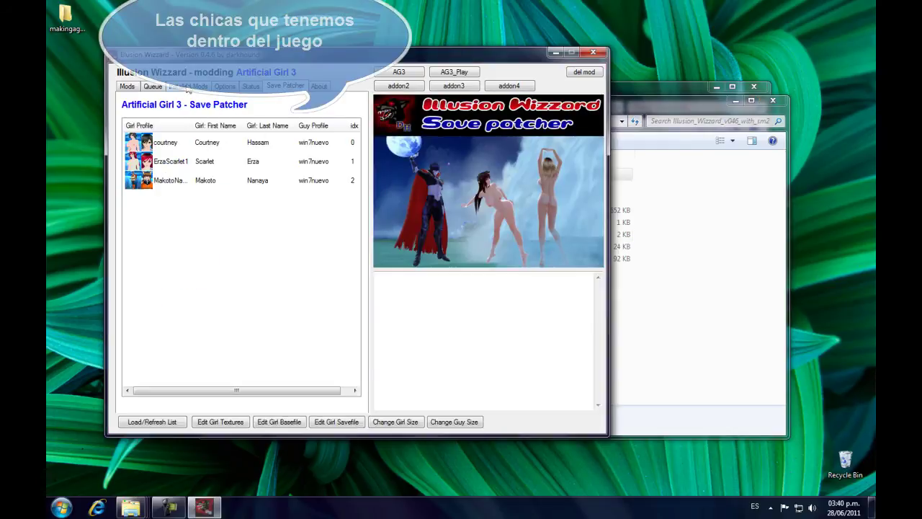
- View the program's About information and apply the 40708 AG3 general lst file clothes expansion v0.2 mod
click(320, 87)
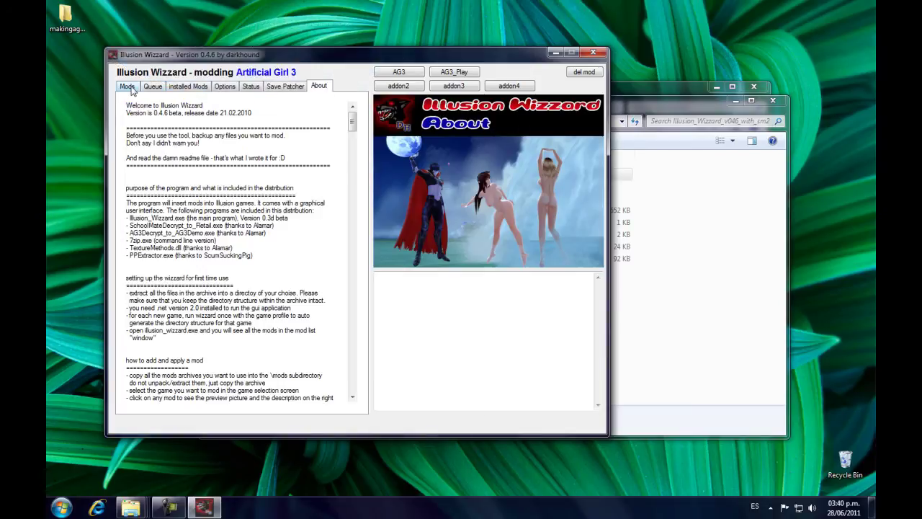
click(128, 86)
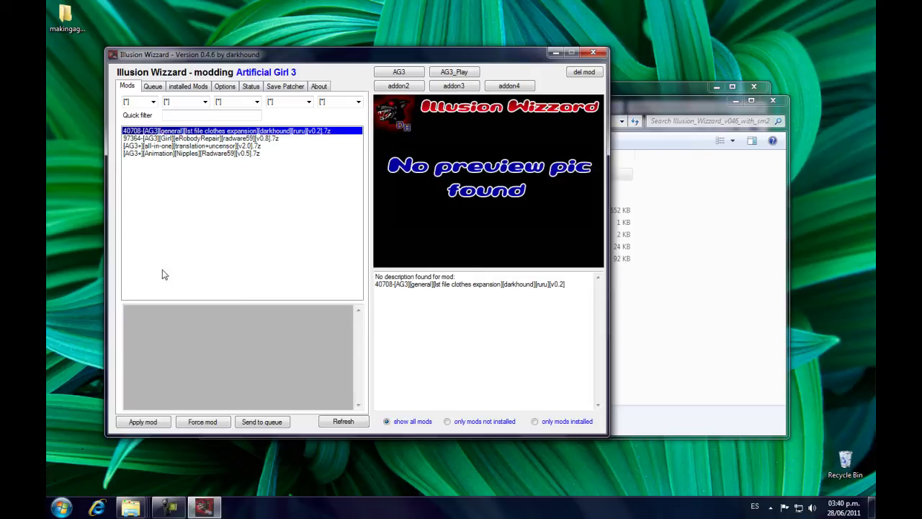
click(157, 423)
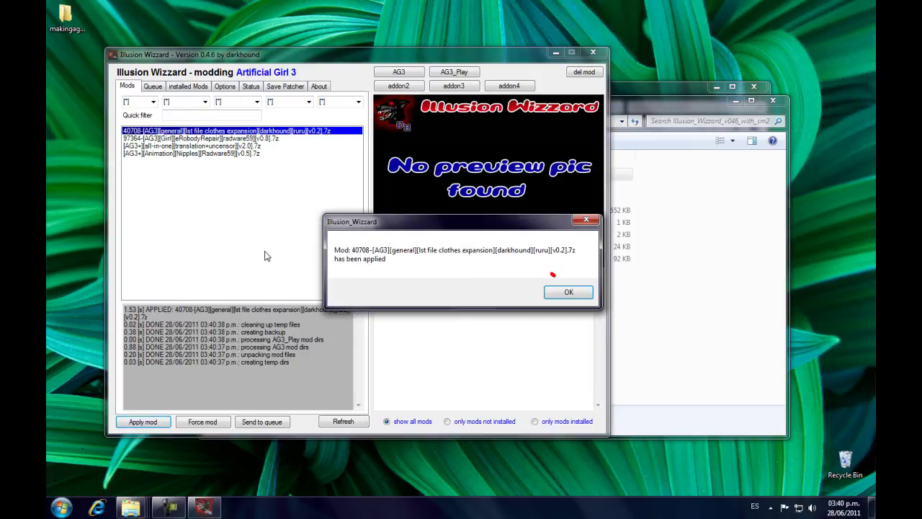
click(577, 292)
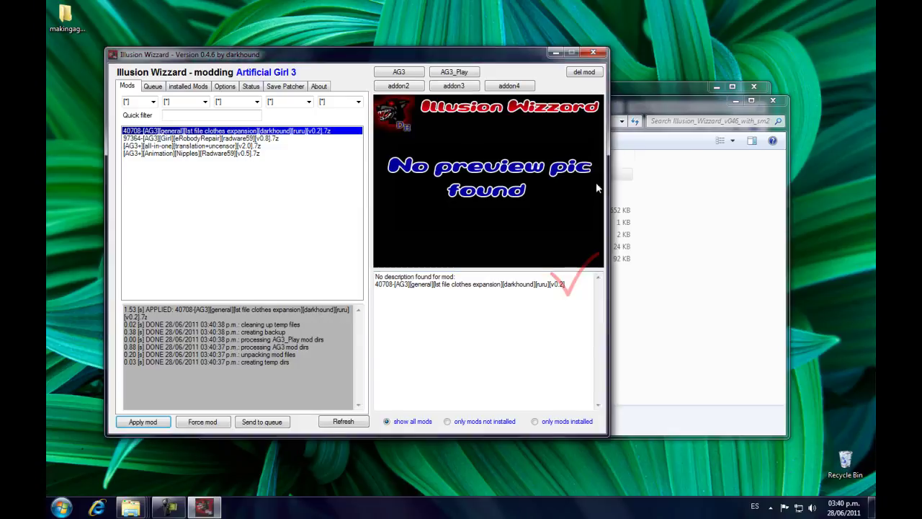
- Close Illusion Wizzard and start the AG3_Make character maker from the Illusion\AG3 game folder
click(592, 55)
click(385, 297)
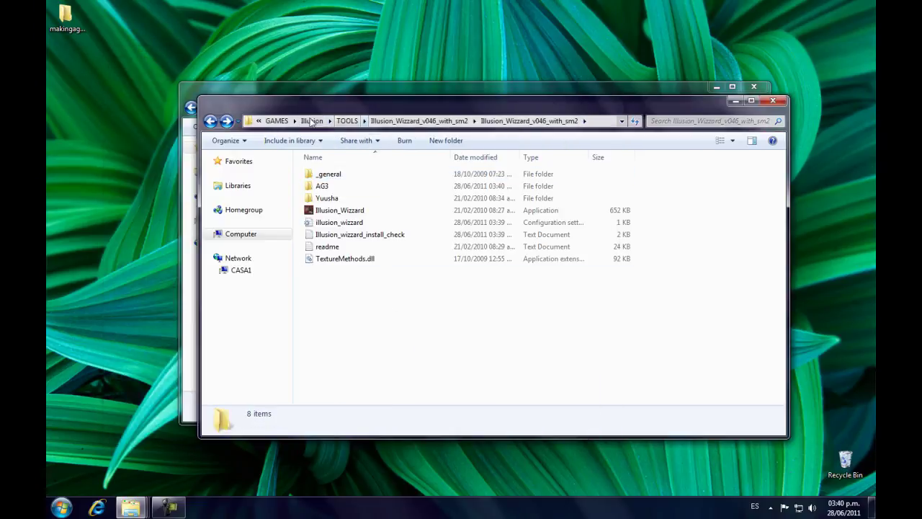
click(312, 122)
double_click(322, 174)
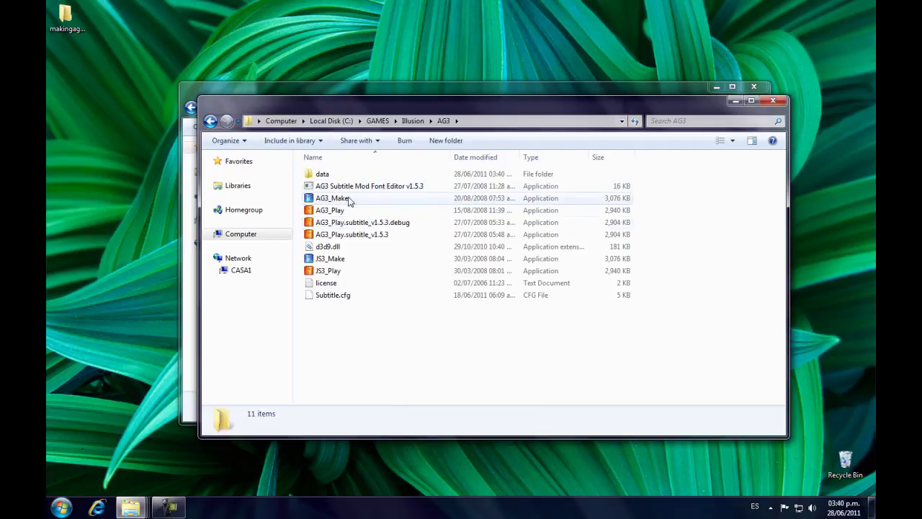
double_click(352, 200)
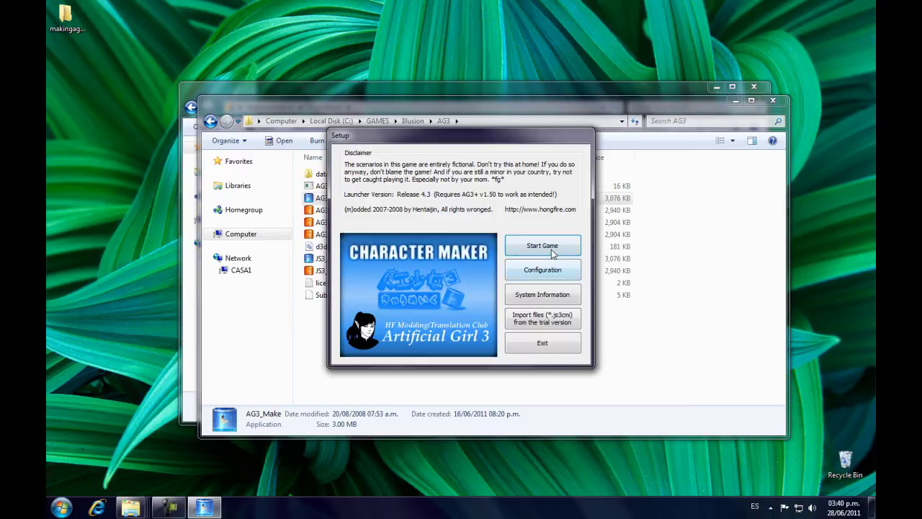
click(551, 248)
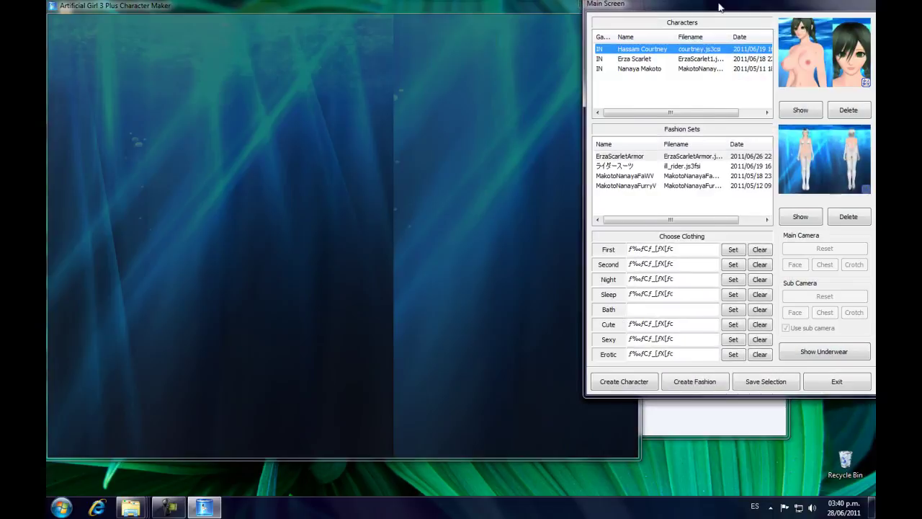
- Start a new fashion set and examine the undergarment and overgarment type lists for added clothing slots
drag(647, 7, 737, 8)
click(796, 384)
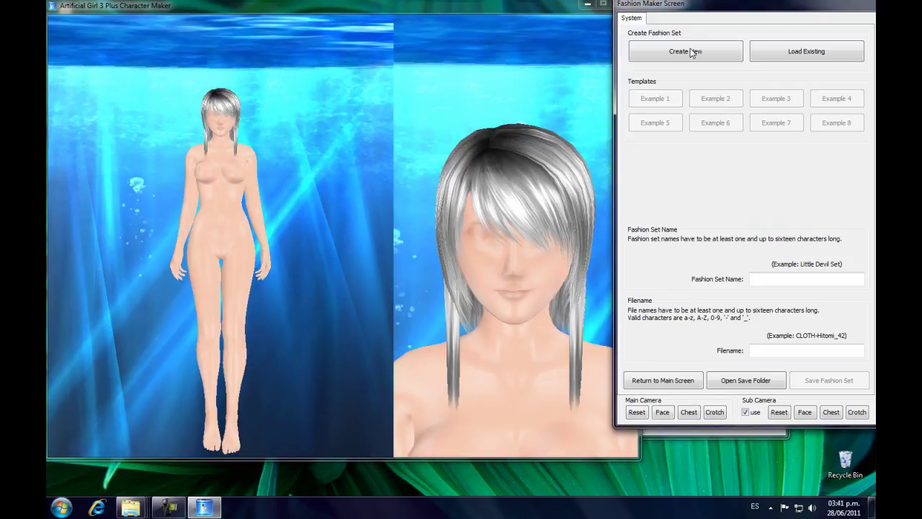
click(728, 54)
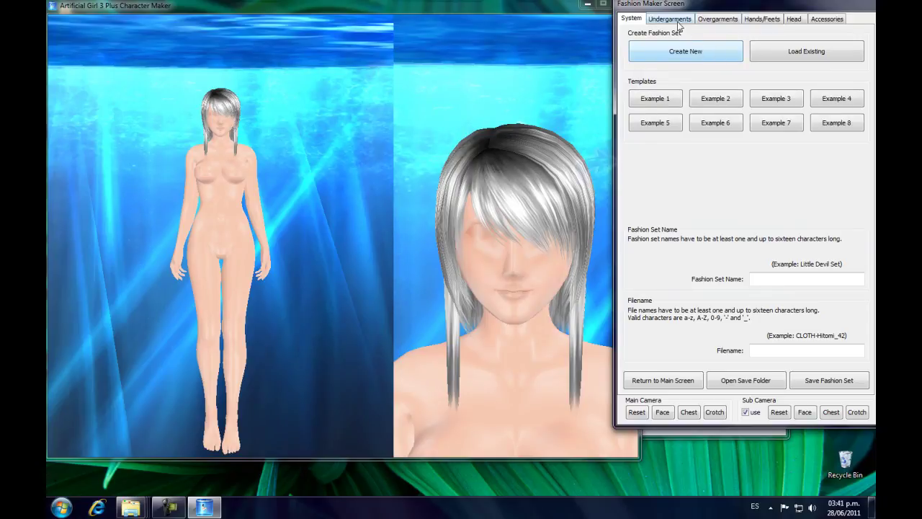
click(681, 19)
drag(738, 96, 738, 191)
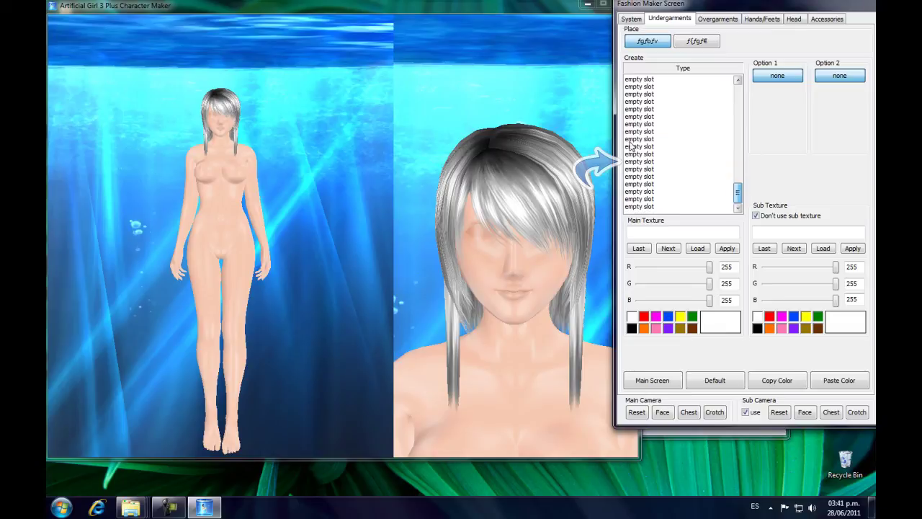
click(717, 18)
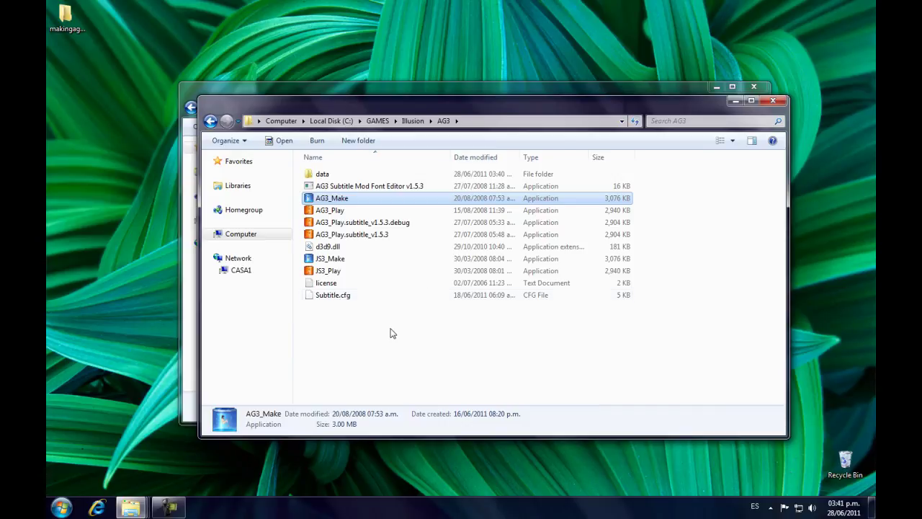
click(391, 330)
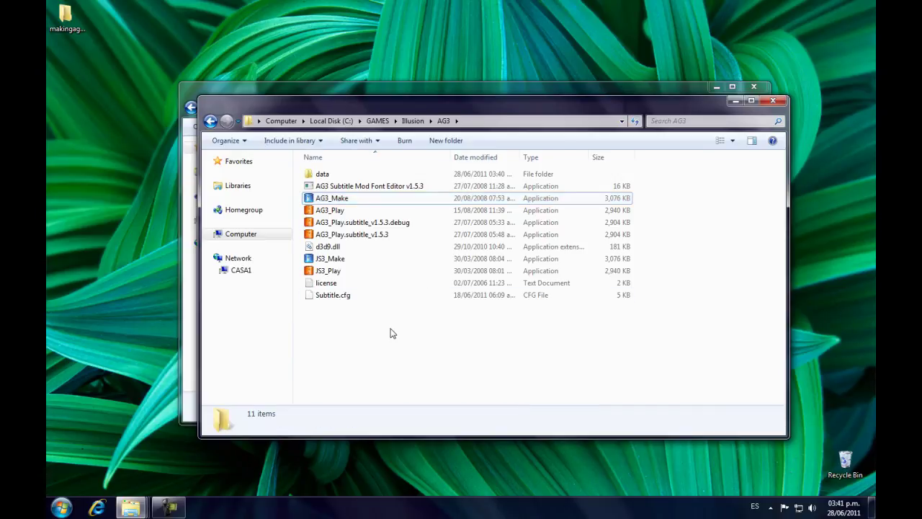